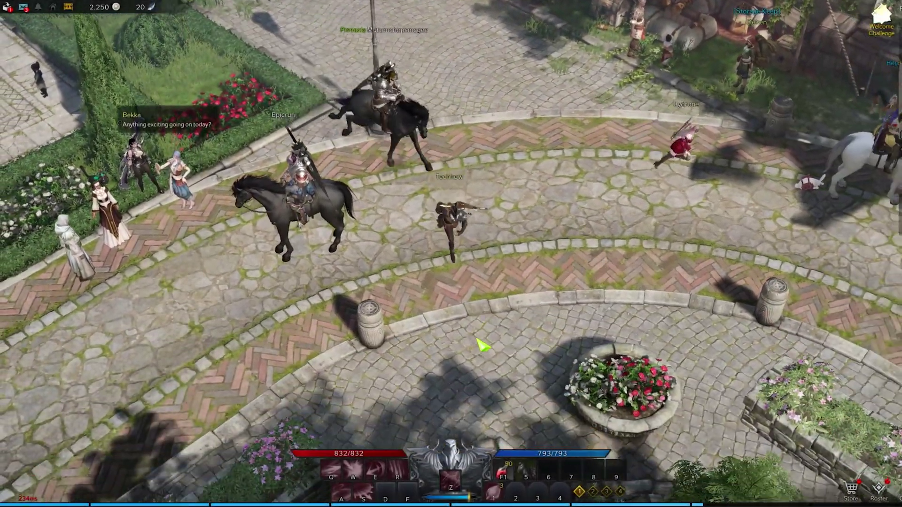
Walk the character onto the cobblestone town plaza, then open Settings from the Esc game menu
click(481, 344)
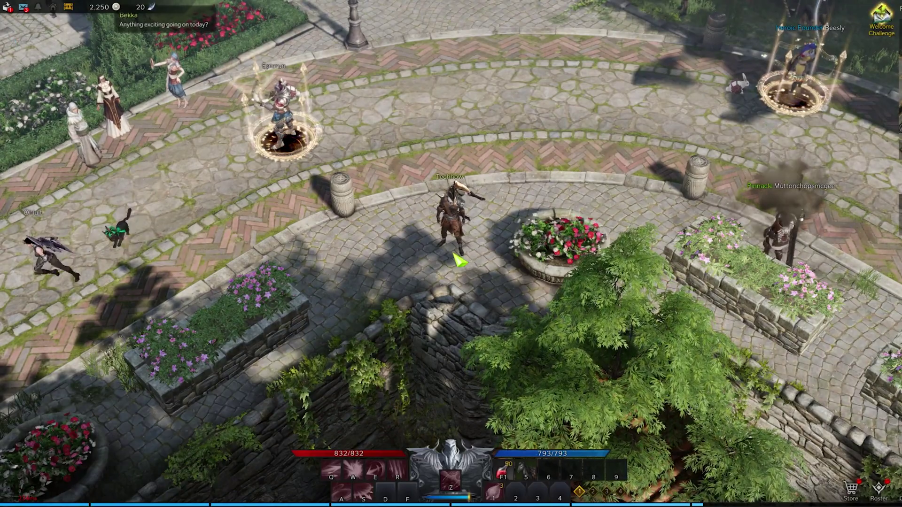
click(458, 263)
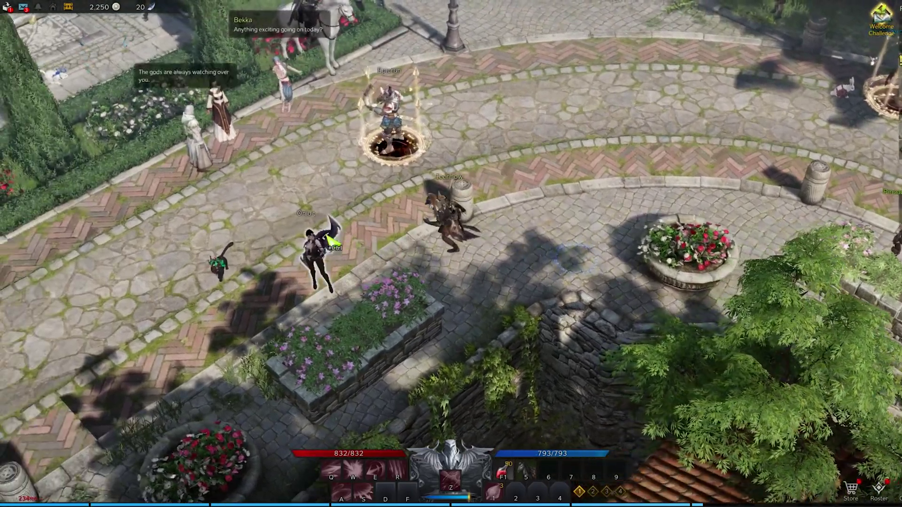
click(330, 317)
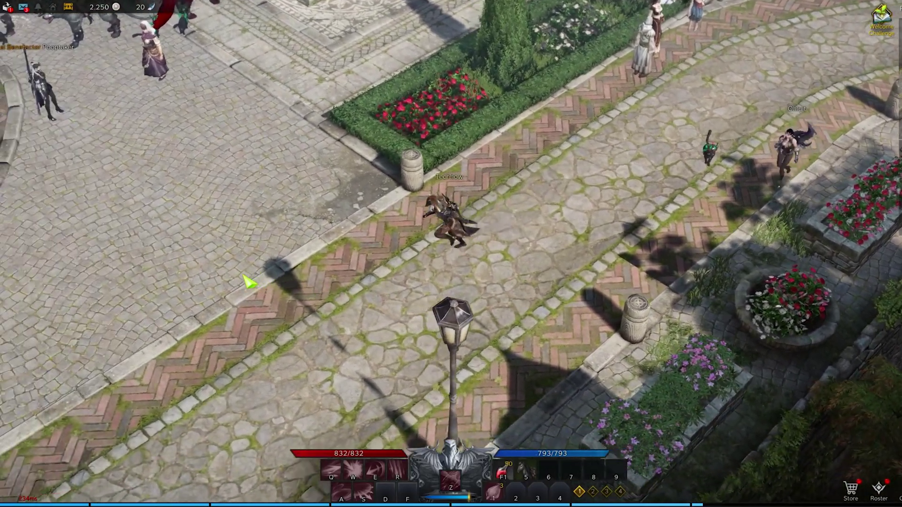
click(249, 281)
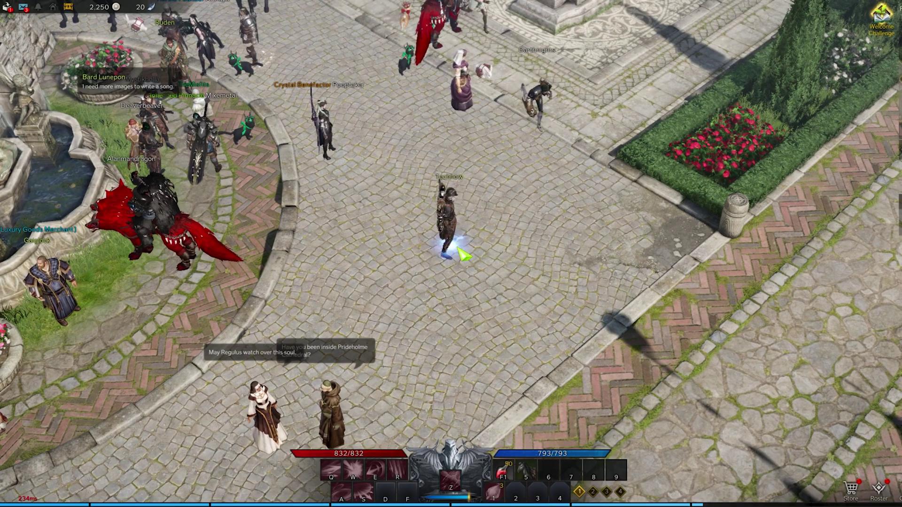
key(Escape)
click(537, 346)
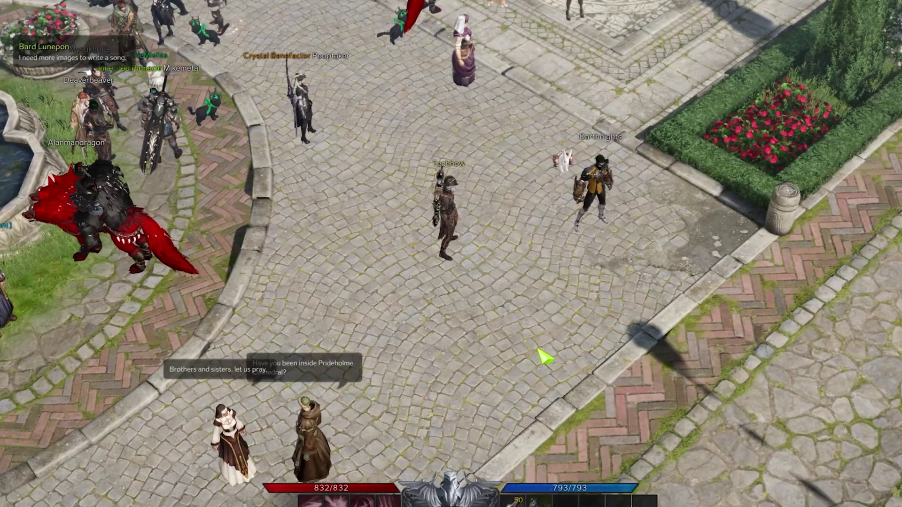
Show the Audio settings, collapse Community settings, and check the system voice and music volume sliders
click(269, 85)
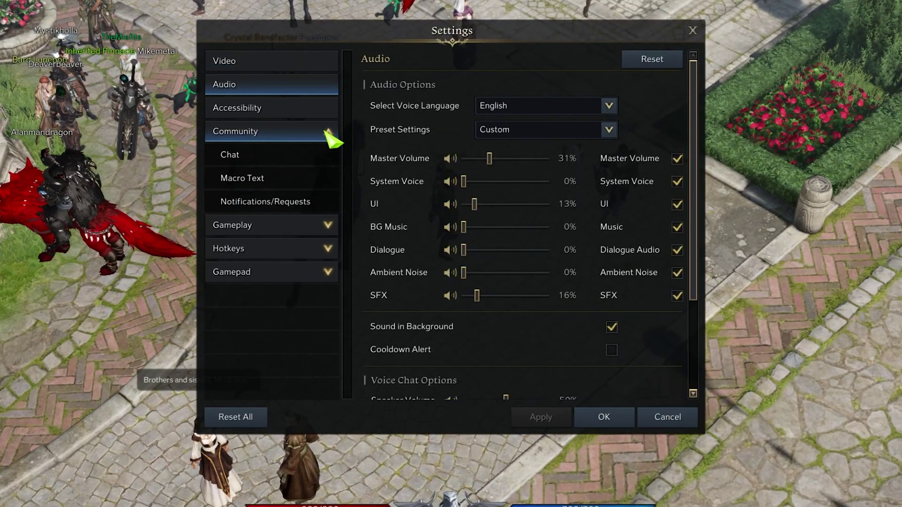
click(327, 133)
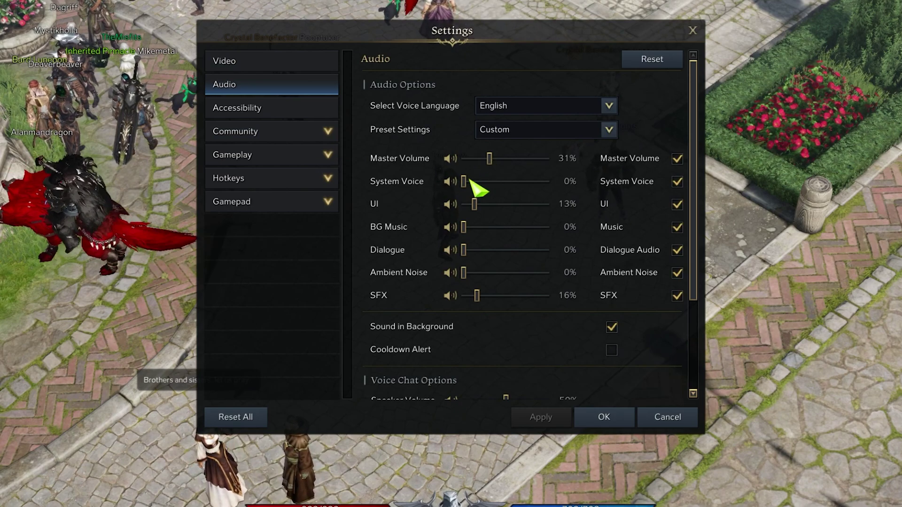
drag(464, 181, 463, 181)
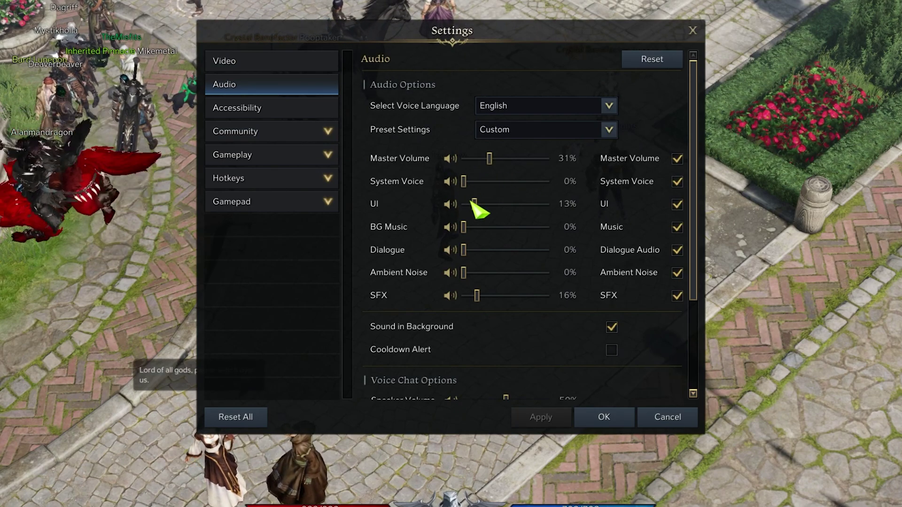
drag(463, 227, 464, 227)
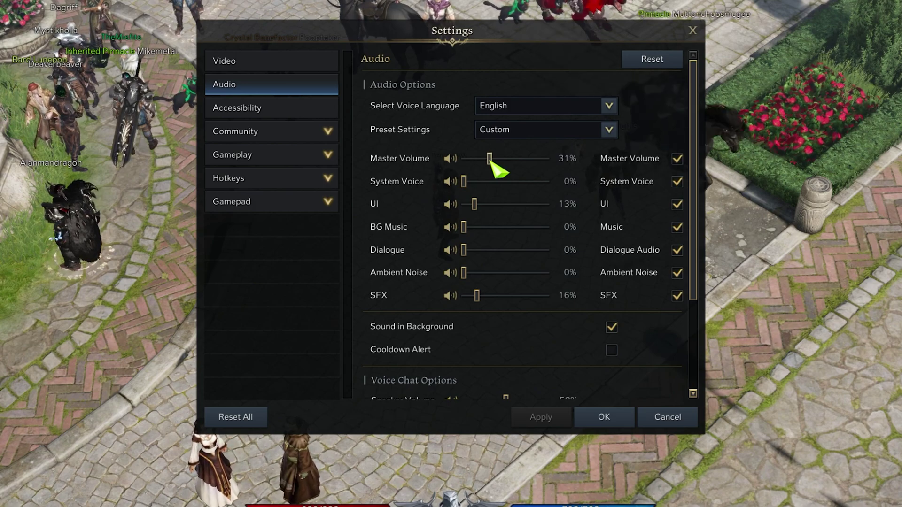
drag(693, 158, 693, 260)
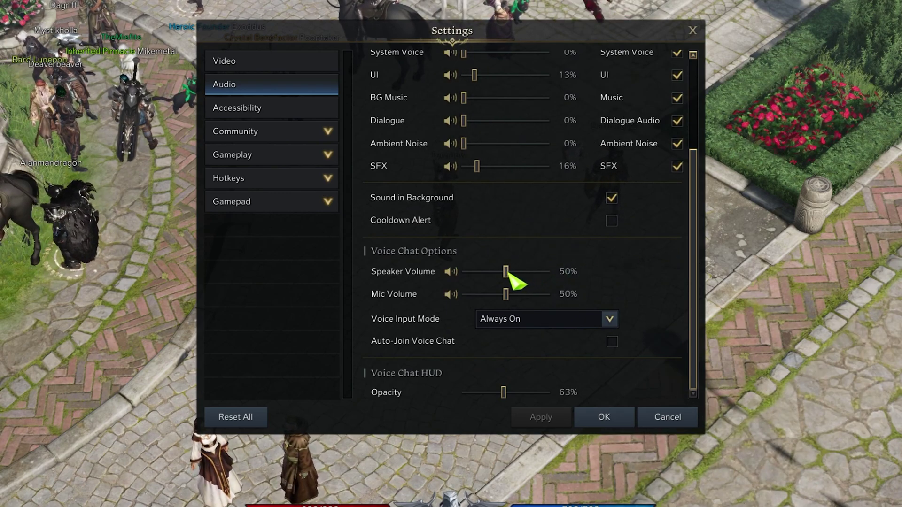
Check the speaker volume, set Voice Input Mode to Push to Talk, apply, and close Settings
drag(507, 271, 506, 294)
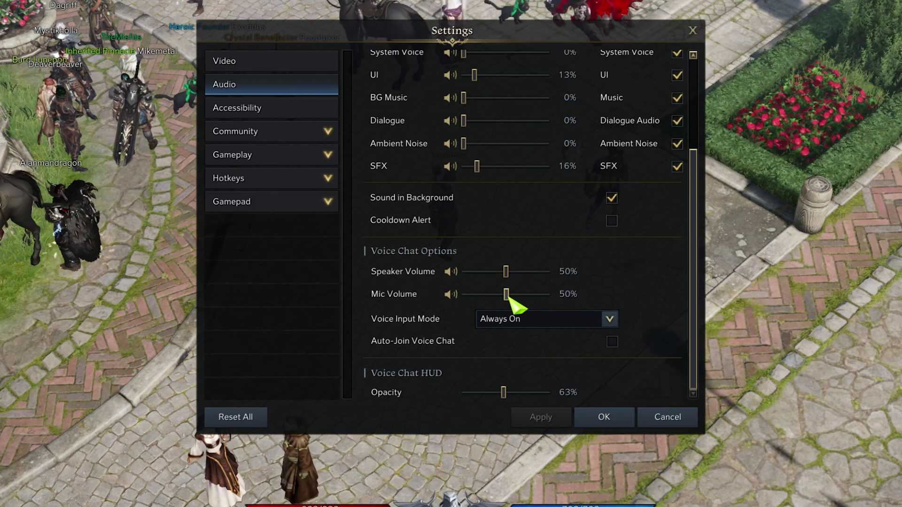
click(608, 319)
click(549, 350)
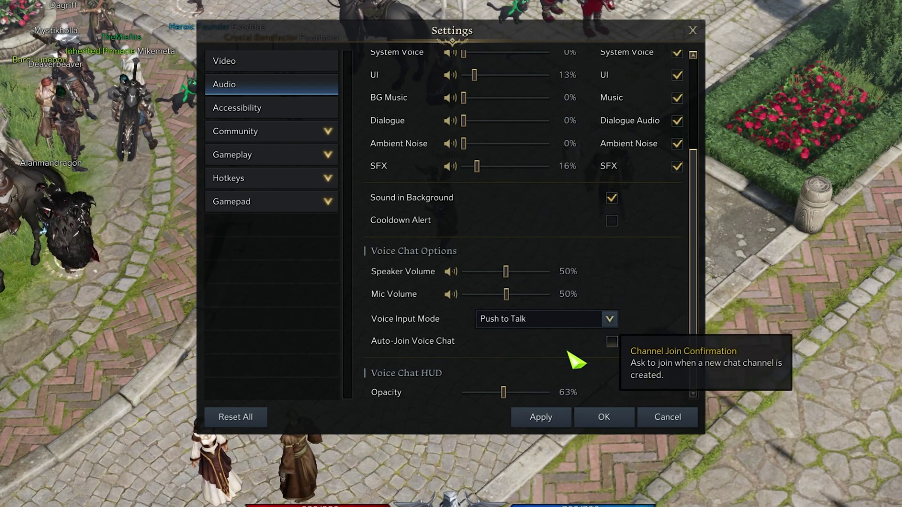
click(541, 417)
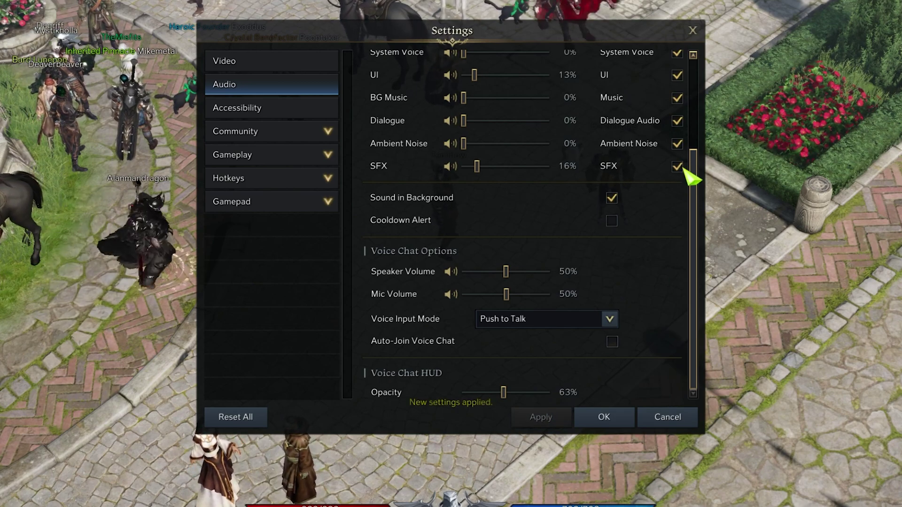
click(692, 30)
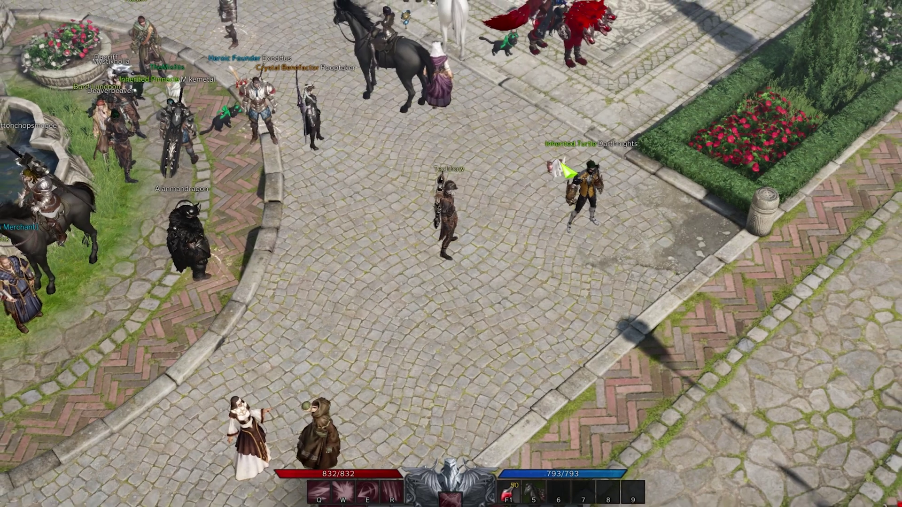
Quit Lost Ark from the game menu and open Windows Sound settings by searching 'sound'
key(Escape)
click(669, 345)
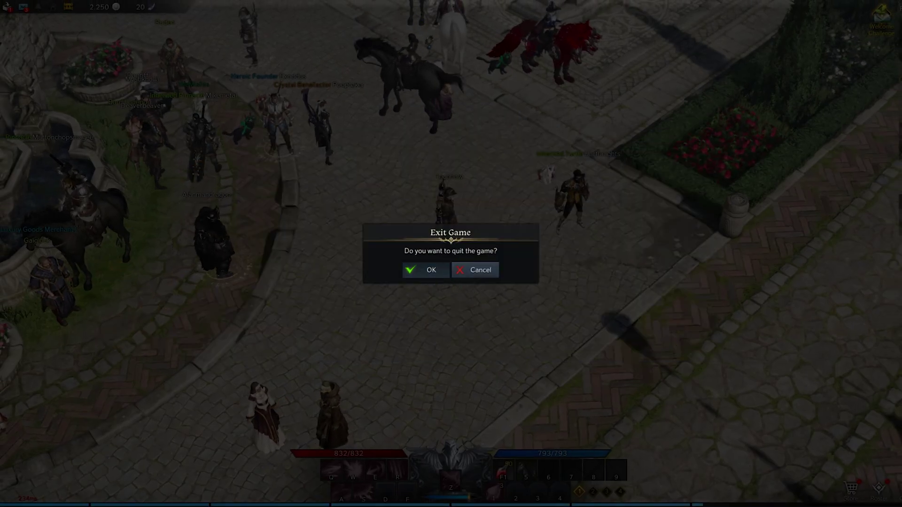
key(super)
text(sound)
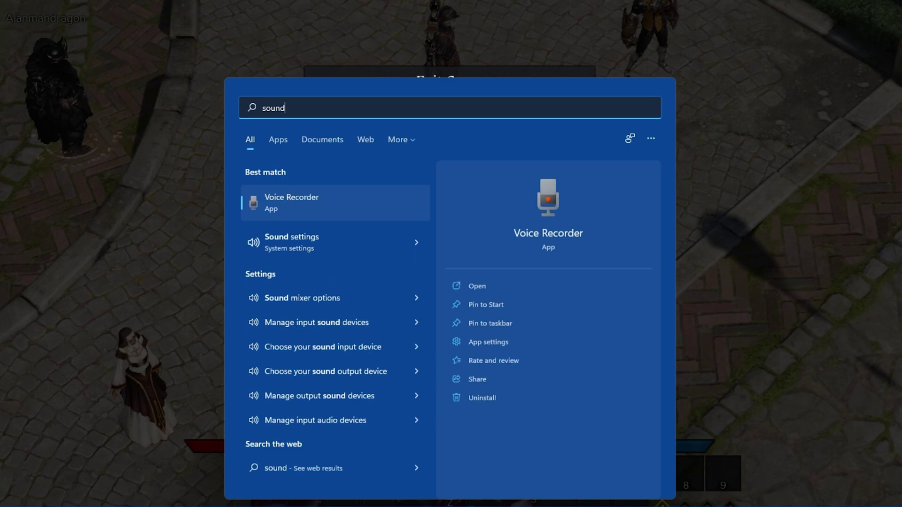
click(326, 249)
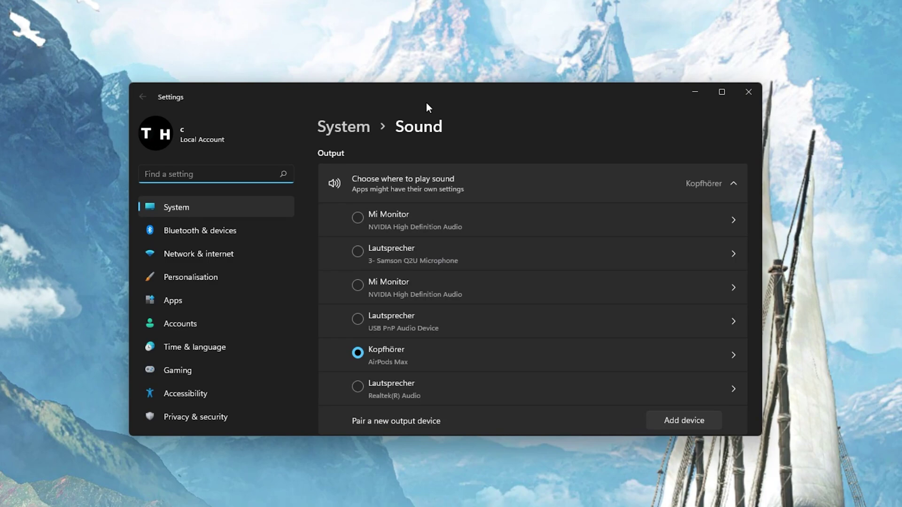
Collapse the output and input device lists on the Sound page to reach Advanced
click(734, 183)
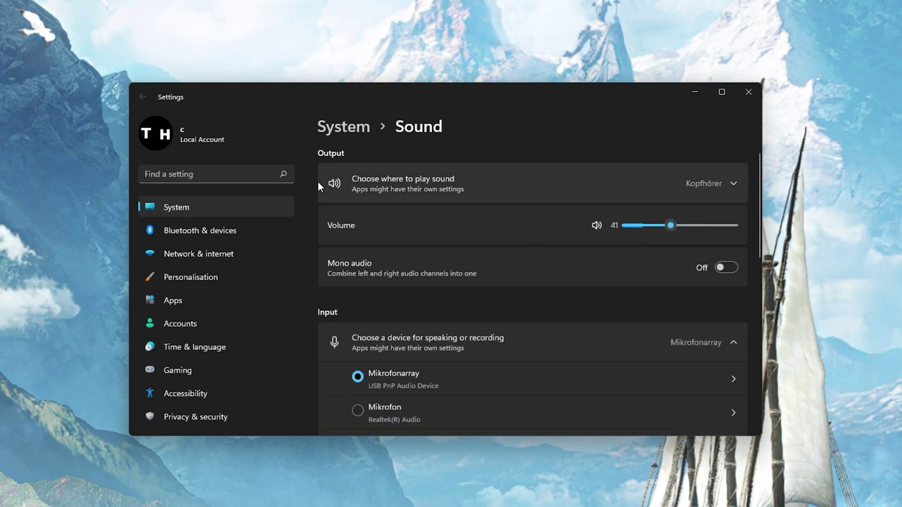
scroll(318, 182, down, 3)
click(733, 166)
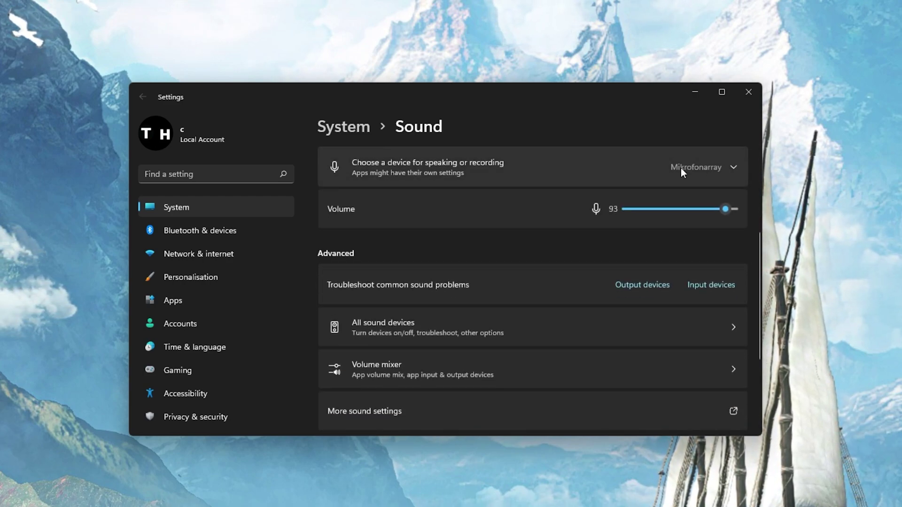
scroll(682, 170, up, 3)
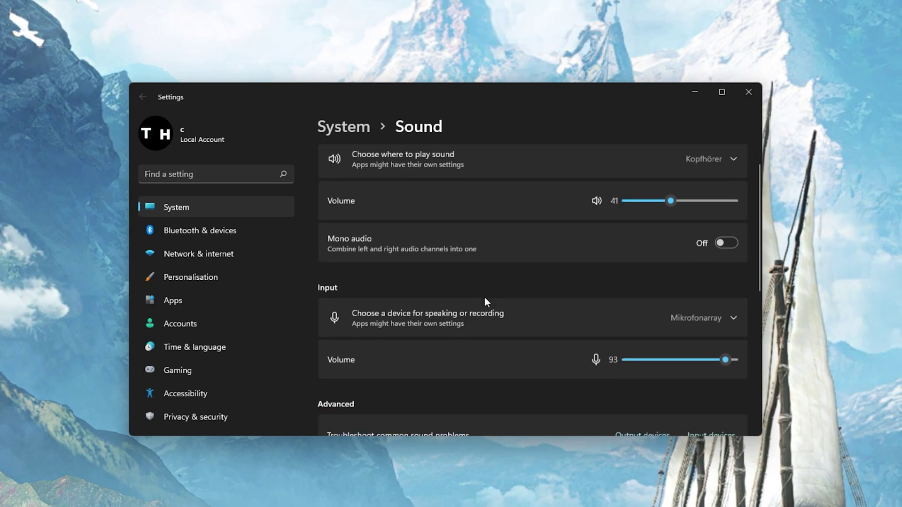
scroll(484, 297, down, 4)
scroll(482, 296, down, 1)
scroll(481, 296, down, 1)
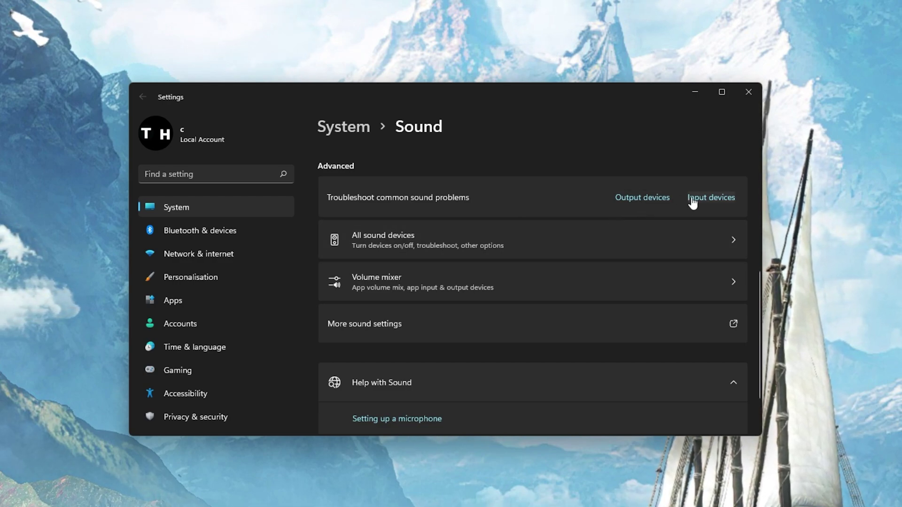
click(707, 204)
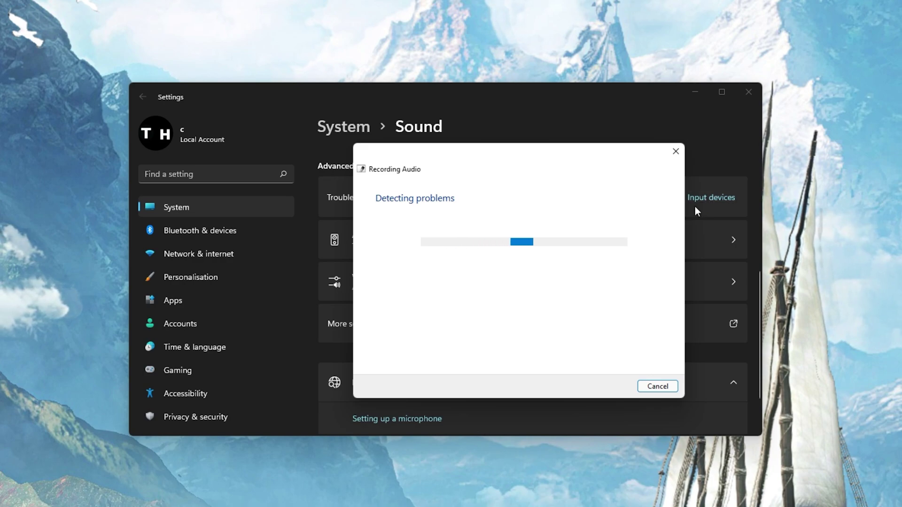
click(655, 386)
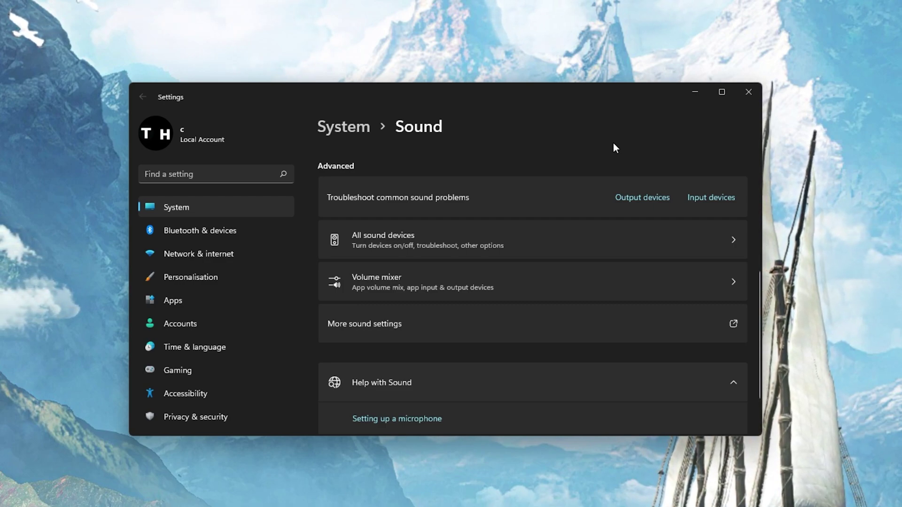
Open the Volume mixer to see every app at 100, then go back to Sound
click(488, 289)
scroll(489, 310, down, 3)
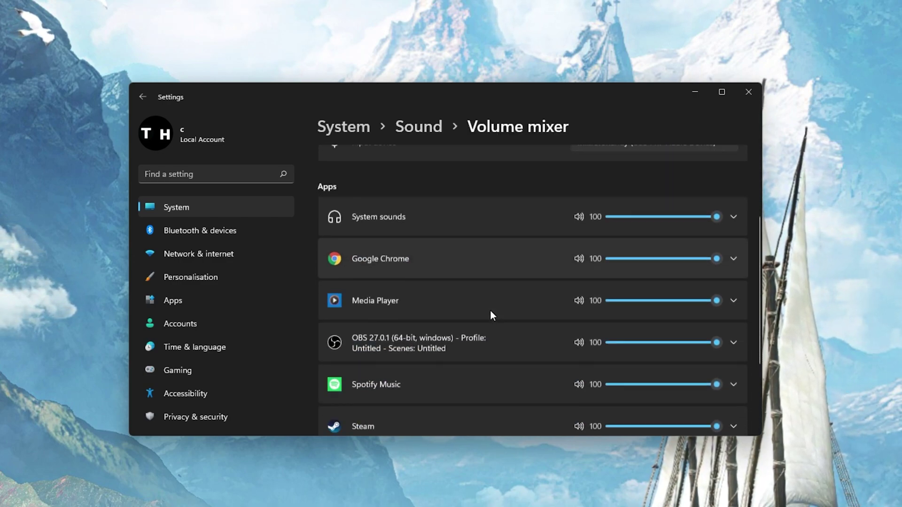
scroll(489, 309, down, 2)
scroll(490, 309, up, 2)
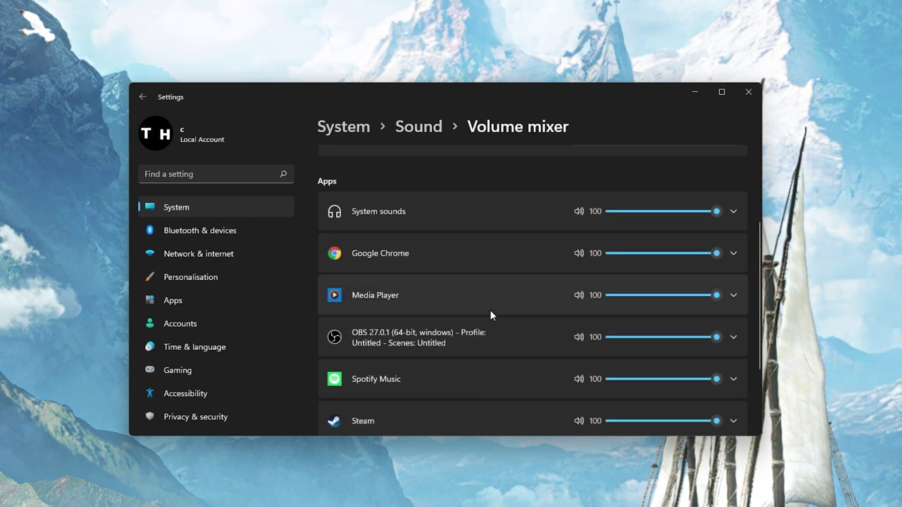
key(alt+Left)
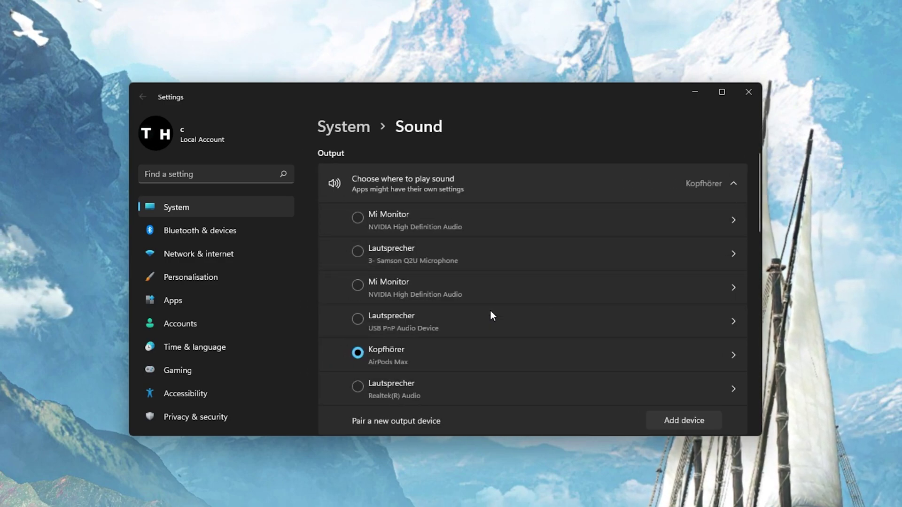
scroll(490, 308, down, 5)
scroll(489, 308, down, 5)
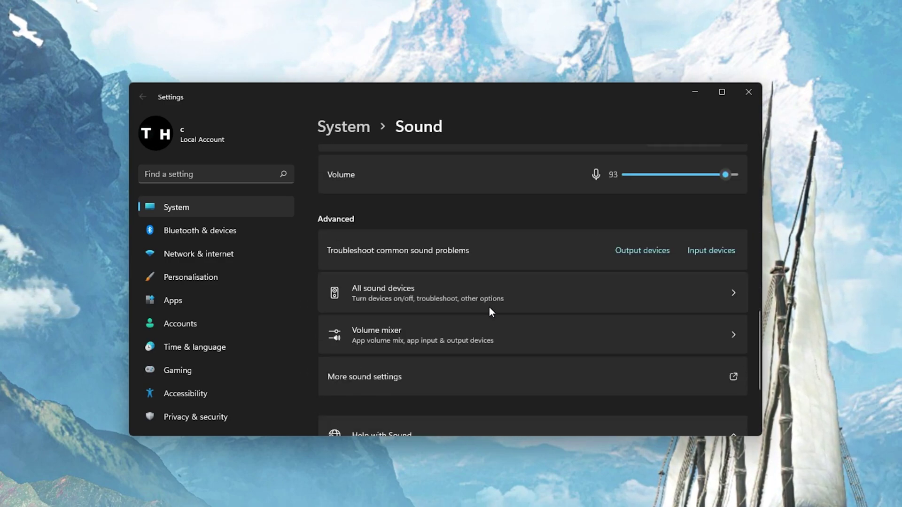
scroll(489, 308, down, 3)
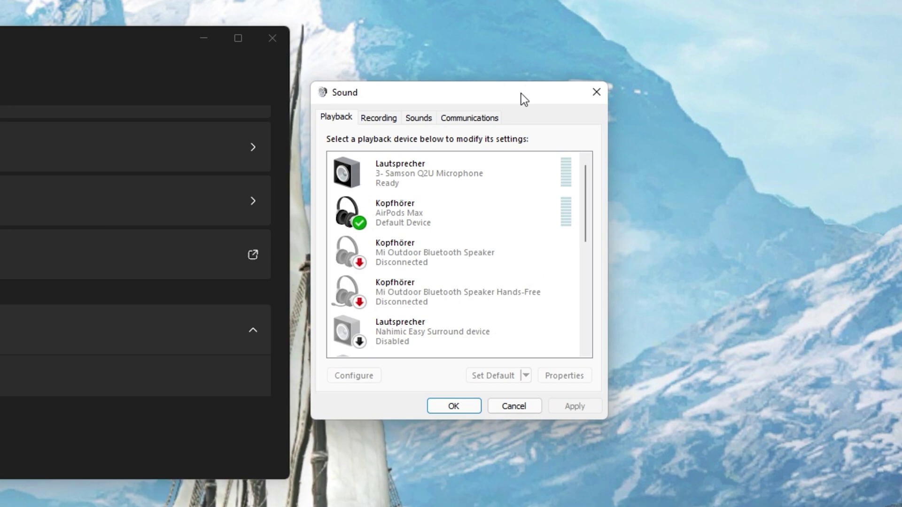
Select AirPods Max in the Sound control panel, then Realtek Mikrofon on the Recording tab
click(420, 212)
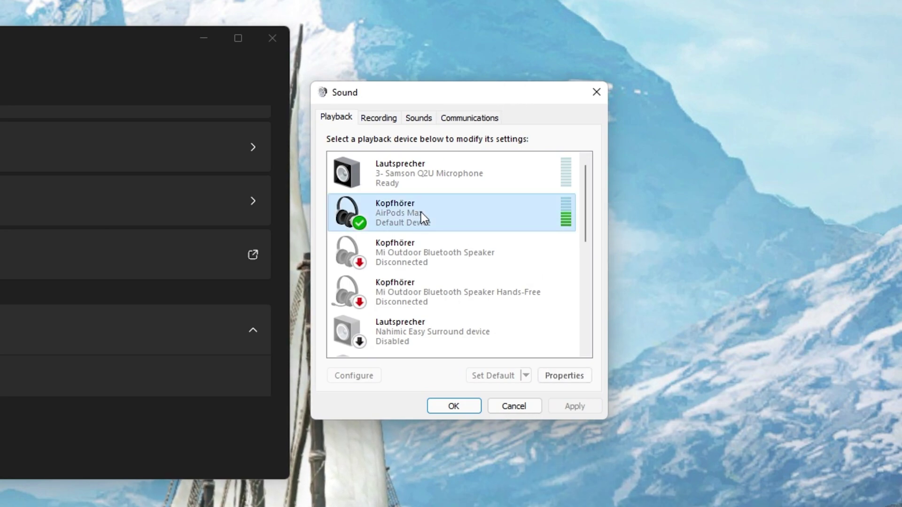
click(379, 119)
scroll(394, 232, down, 1)
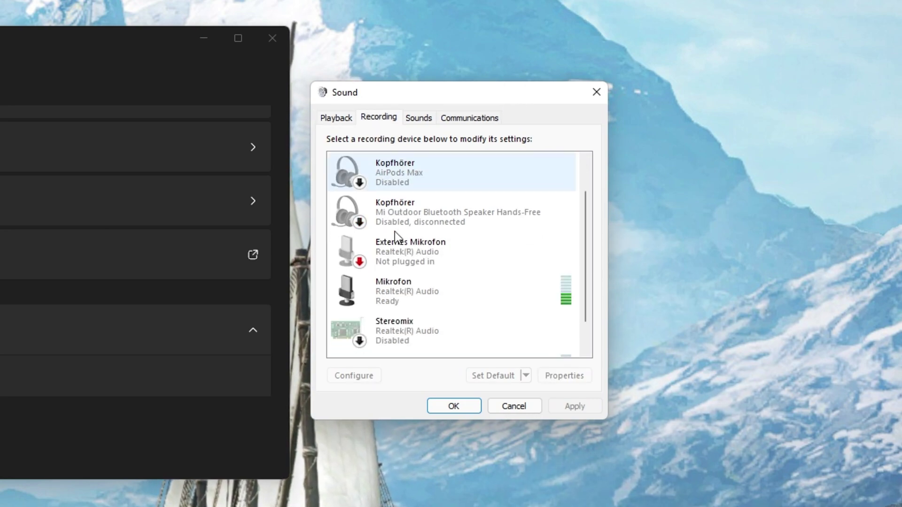
click(414, 295)
scroll(586, 244, up, 2)
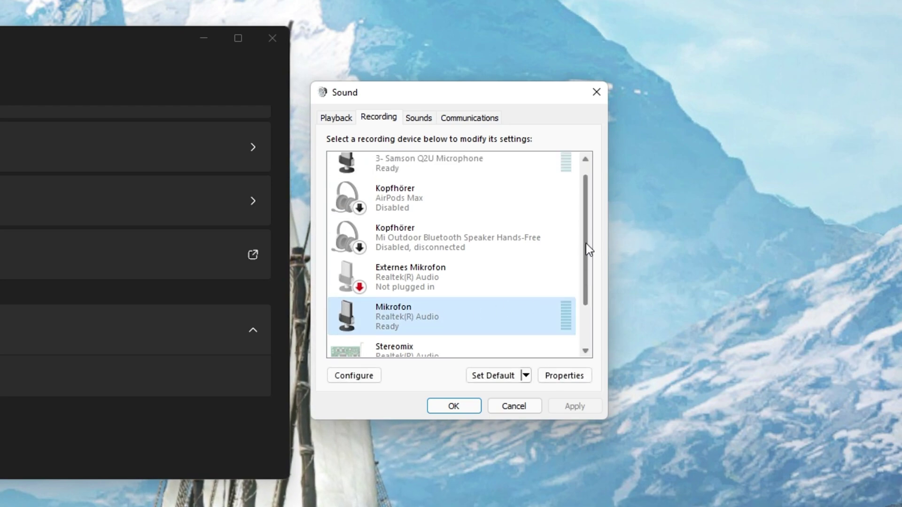
drag(584, 230, 582, 281)
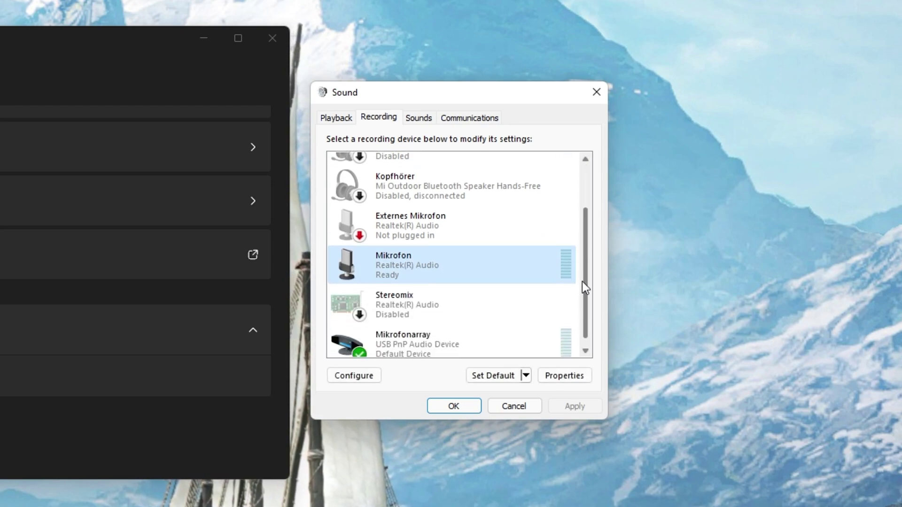
Keep the Realtek Mikrofon's Advanced default format at 2 channel, 16 bit, 48000 Hz, and confirm with OK
double_click(429, 261)
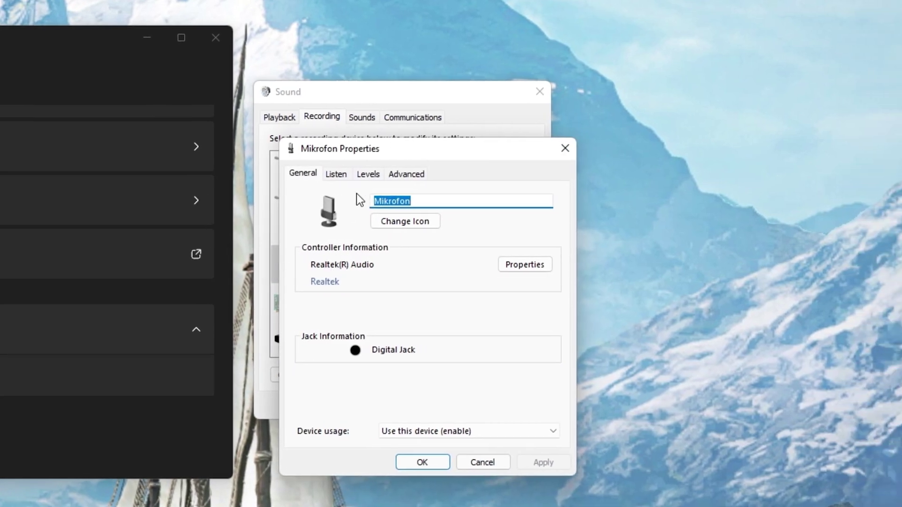
click(366, 174)
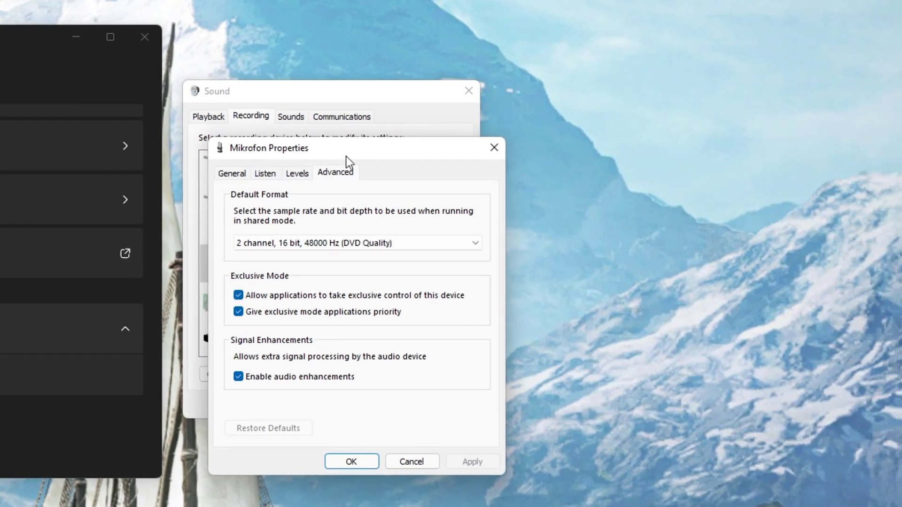
drag(347, 156, 554, 124)
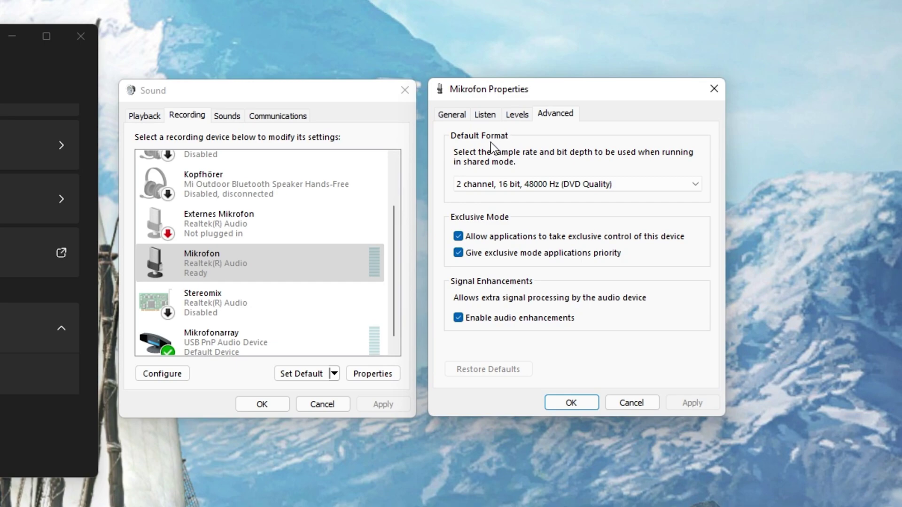
click(473, 183)
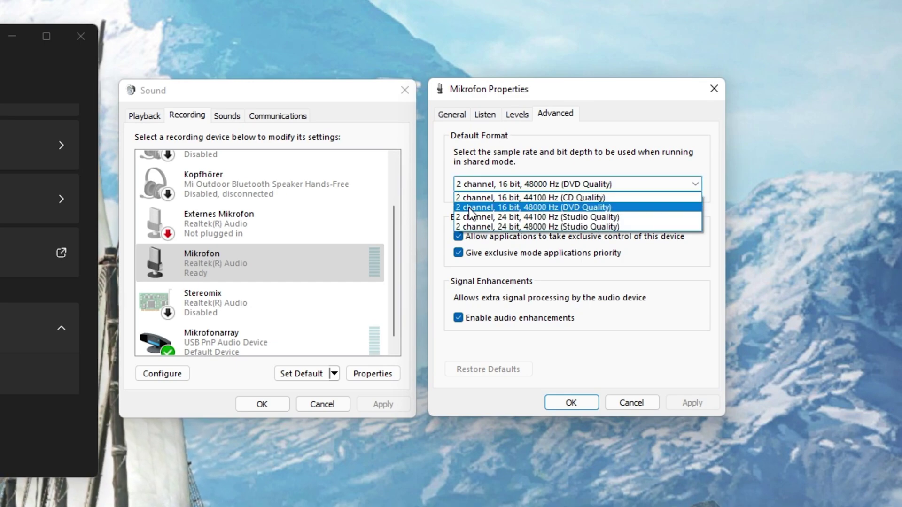
click(438, 205)
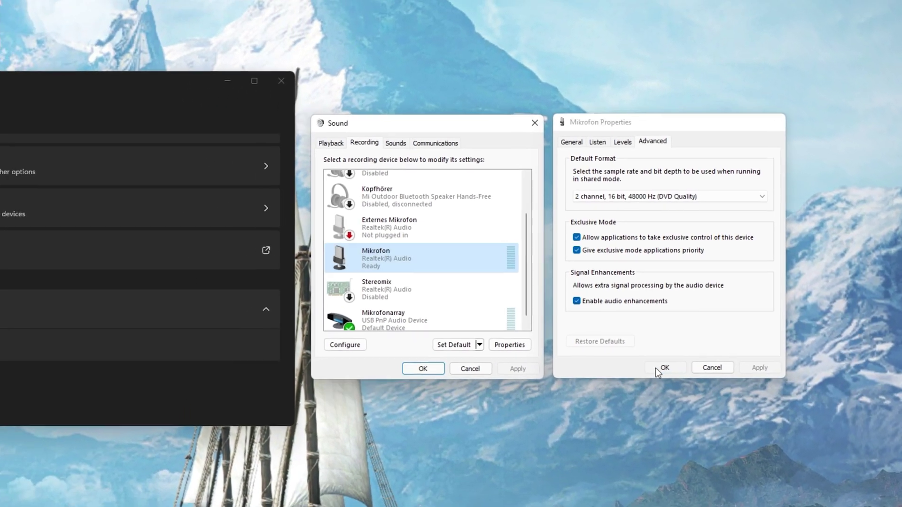
click(655, 368)
Close the sound windows, launch Device Manager, and select AirPods Max under Audio inputs and outputs
click(537, 344)
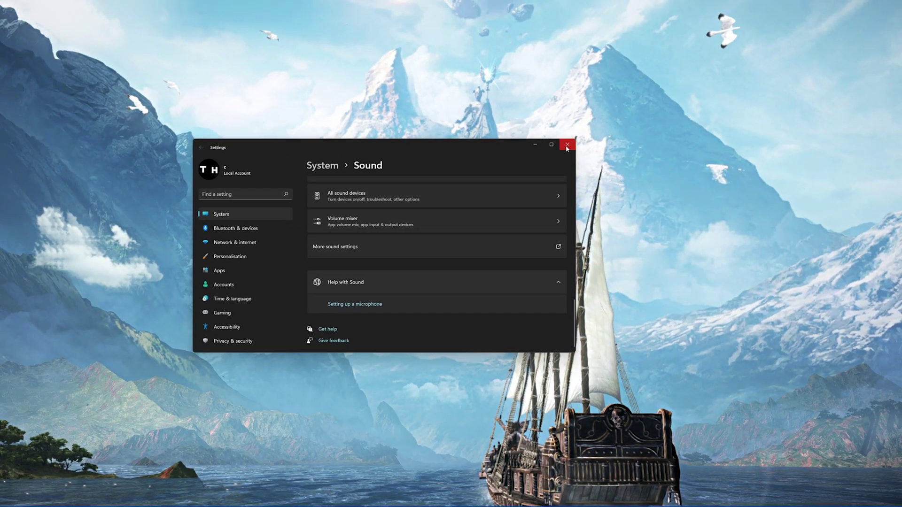
click(424, 113)
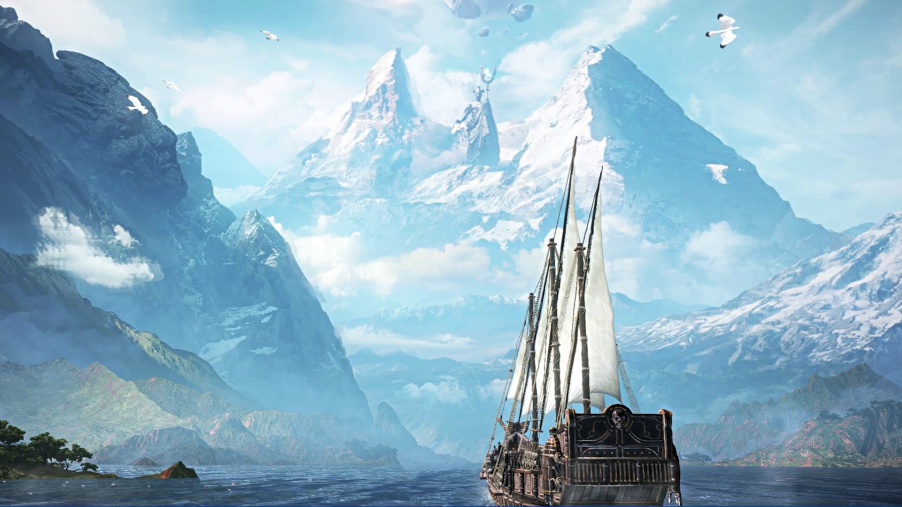
key(super)
text(device Manager)
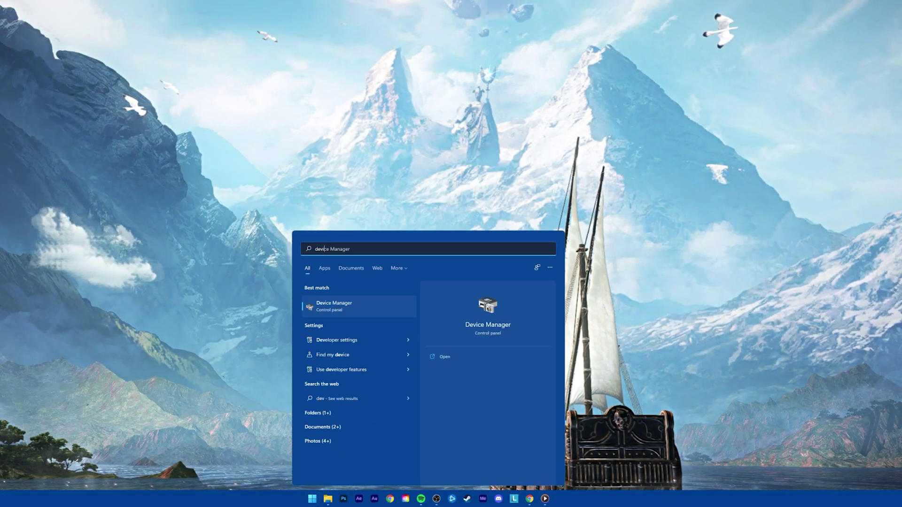
key(Return)
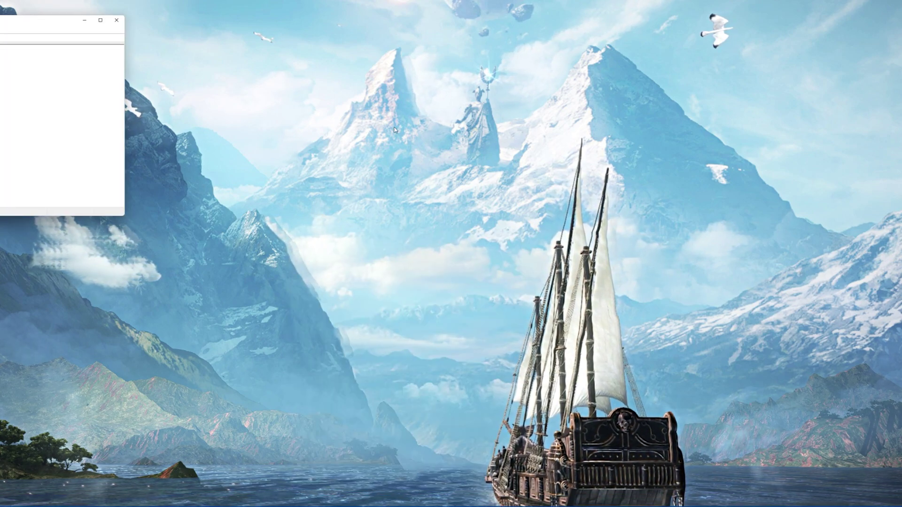
drag(19, 26, 515, 105)
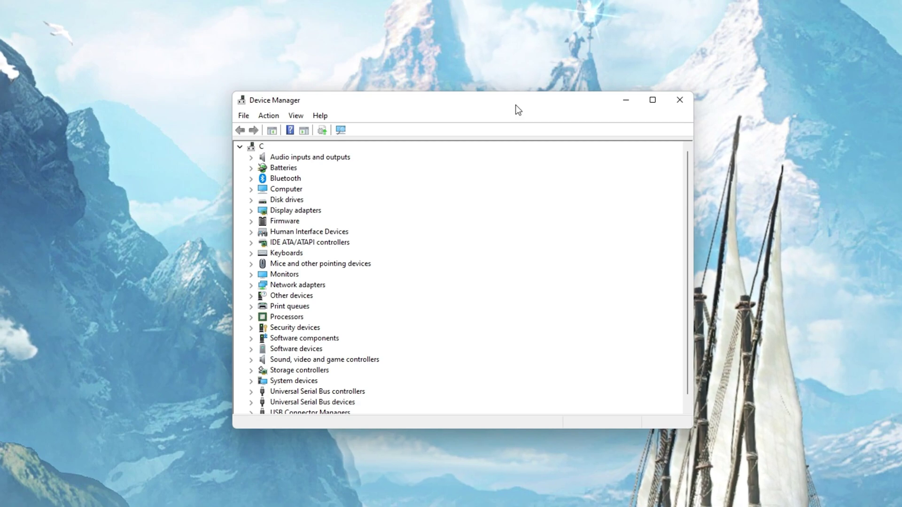
click(251, 157)
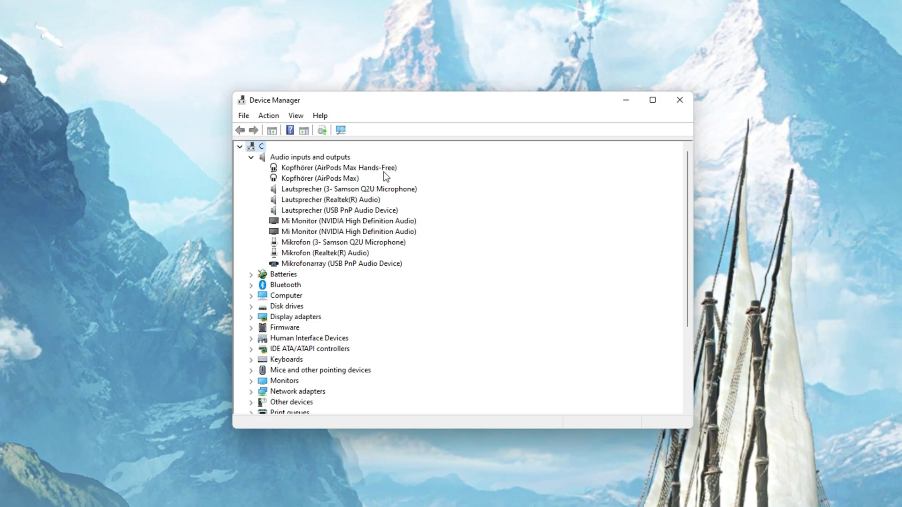
click(338, 178)
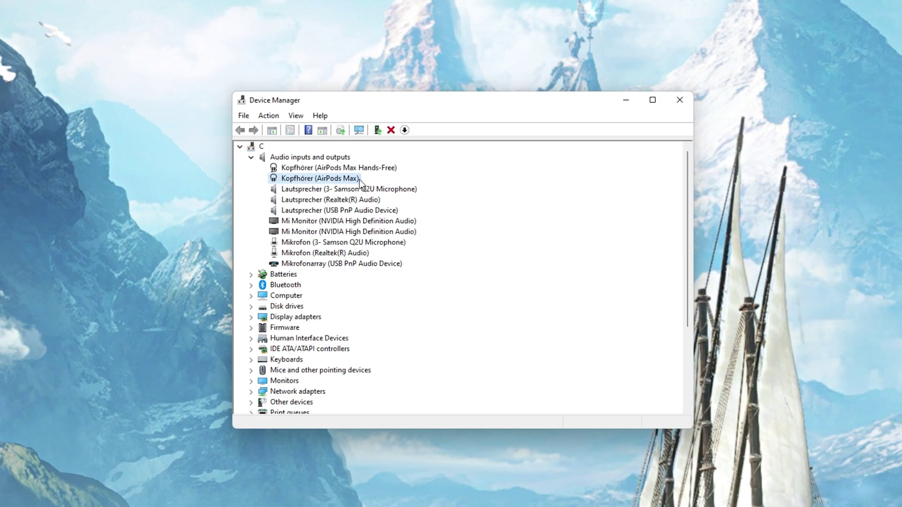
Start a driver update for Kopfhörer (AirPods Max), then dismiss the Update Drivers dialog
right_click(359, 180)
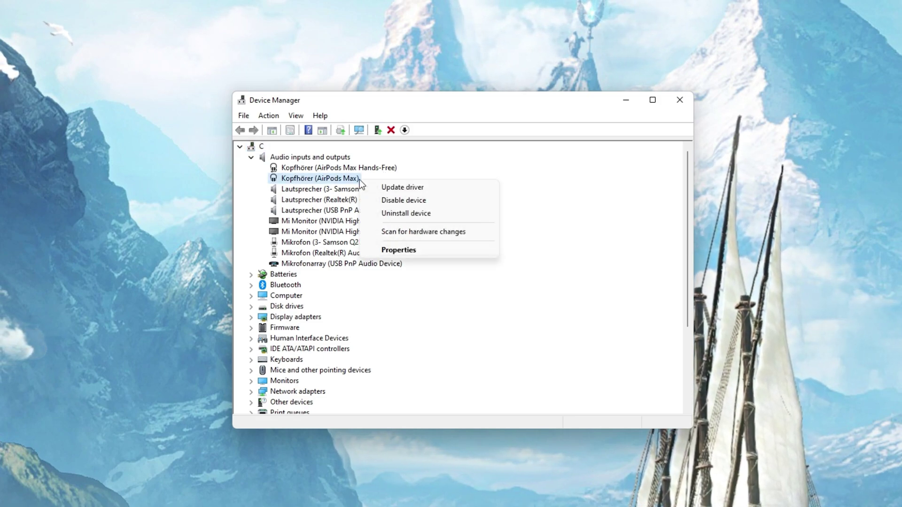
click(432, 188)
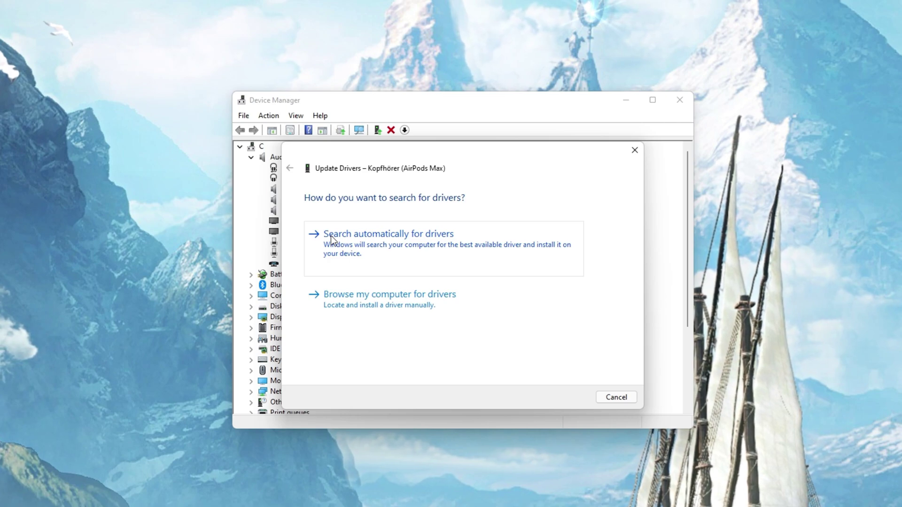
click(633, 150)
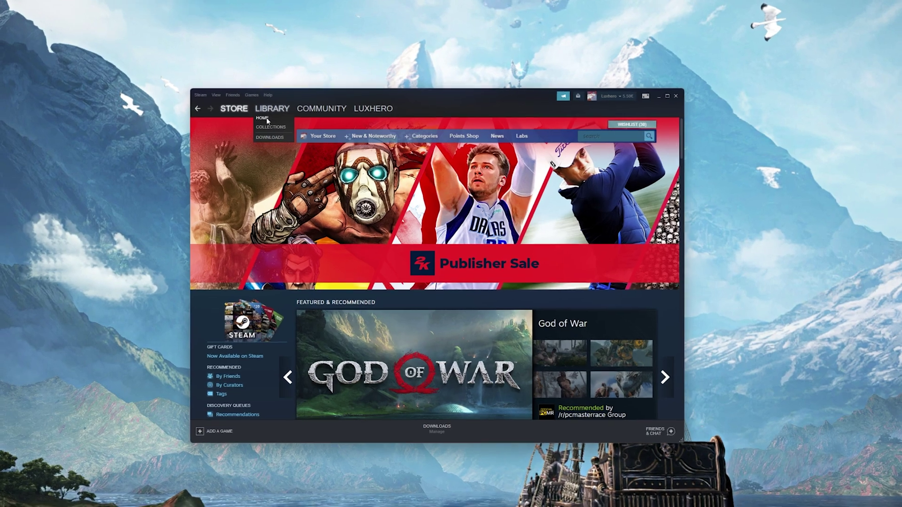
Open Lost Ark's Properties from the Steam library, then minimize the main Steam window
click(285, 112)
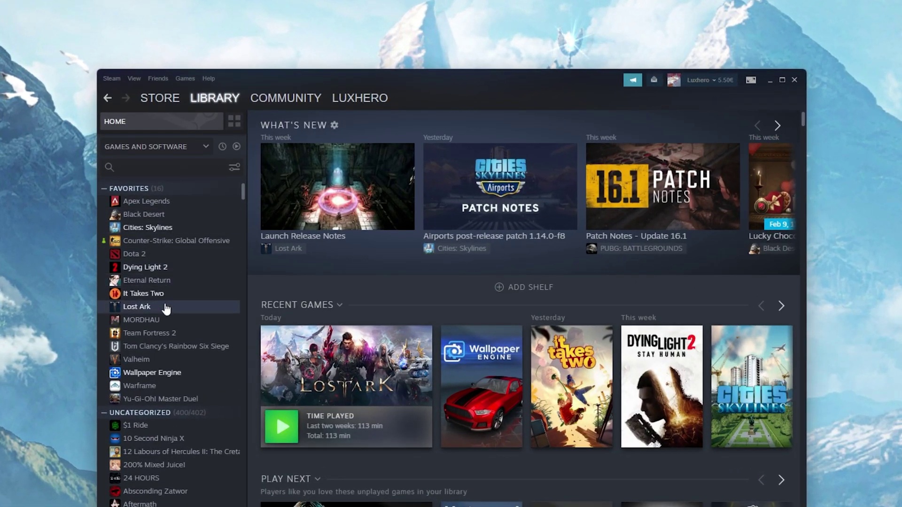
click(167, 308)
right_click(174, 309)
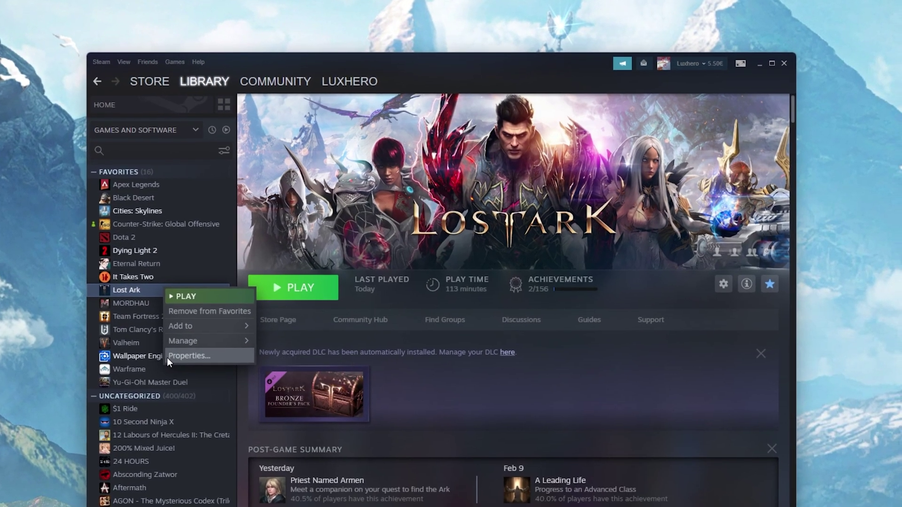
click(167, 358)
click(742, 35)
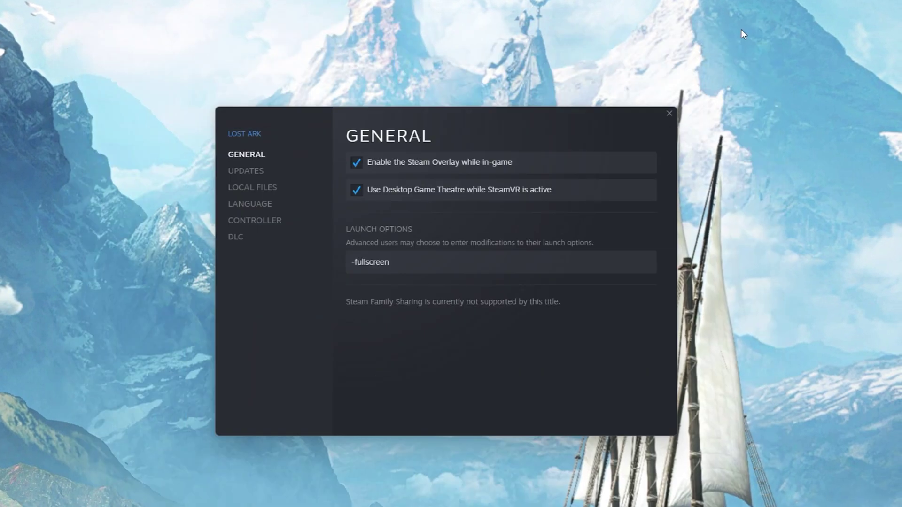
Show the Local Files page of Lost Ark's properties, with the verify-integrity option
click(249, 188)
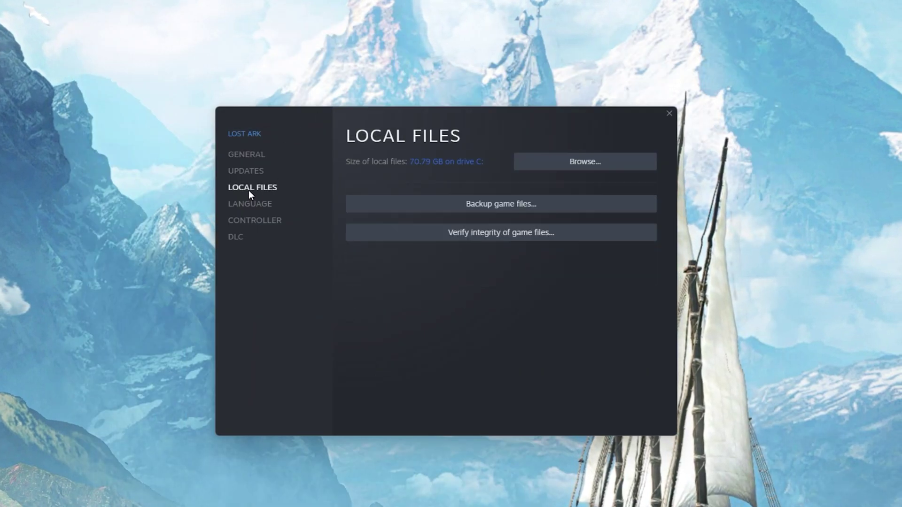